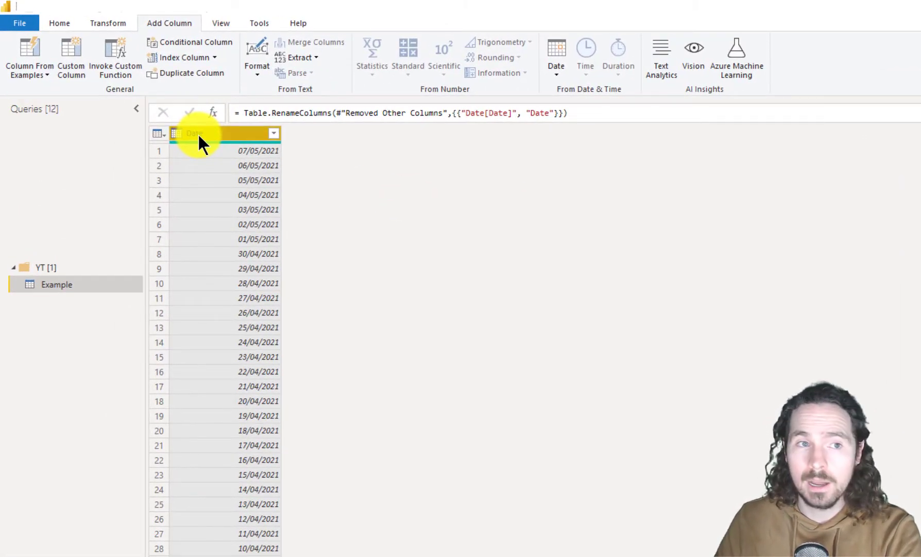
- Add a Day Name column derived from the Date column
{"action": "left_click", "coordinate": [559, 65]}
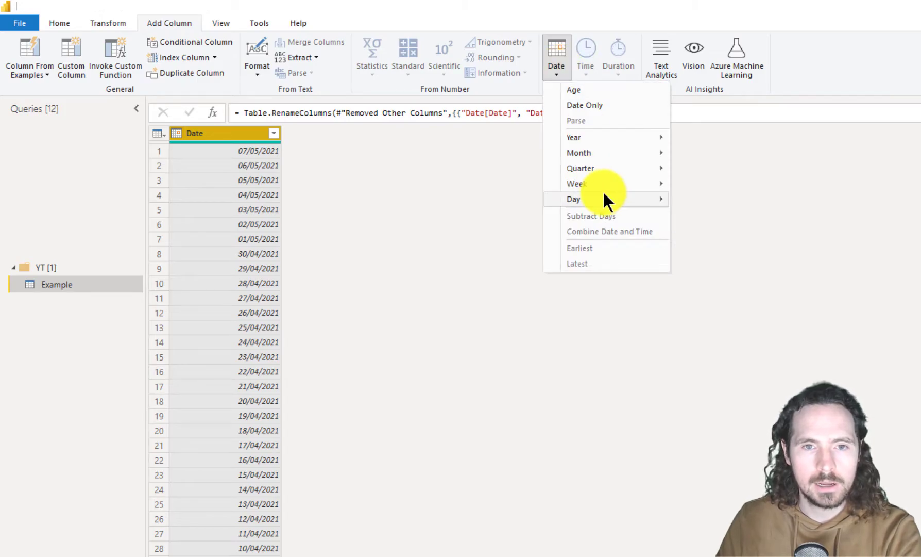
{"action": "mouse_move", "coordinate": [605, 196]}
{"action": "left_click", "coordinate": [726, 277]}
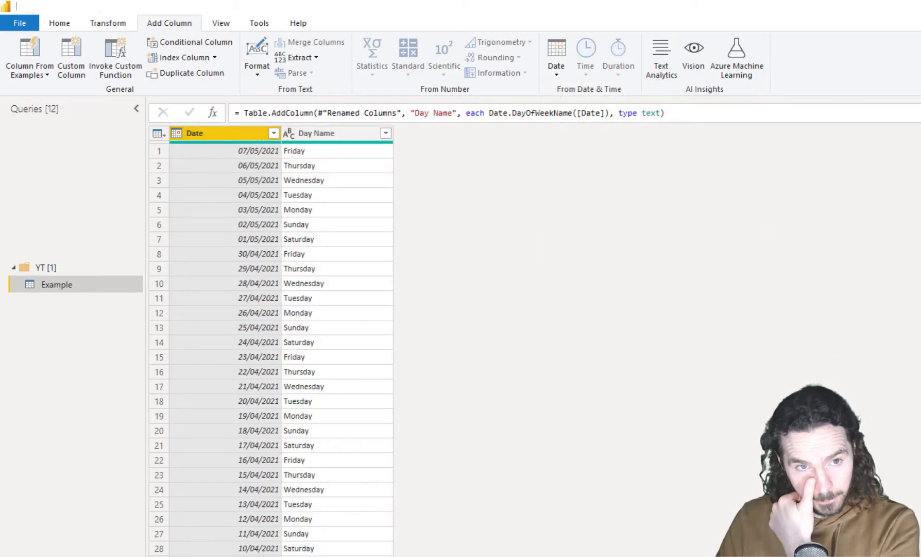
- Transform the Day Name column's text to uppercase
{"action": "right_click", "coordinate": [356, 134]}
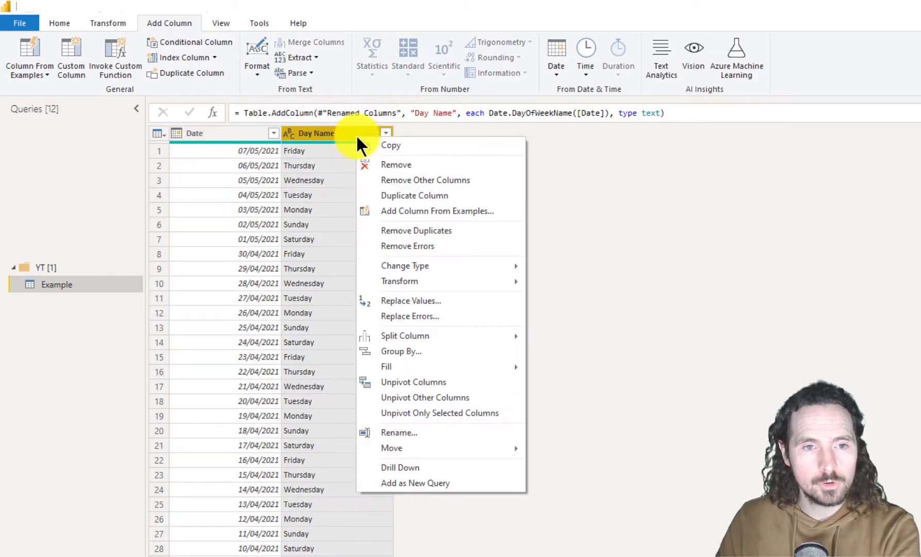
{"action": "mouse_move", "coordinate": [478, 283]}
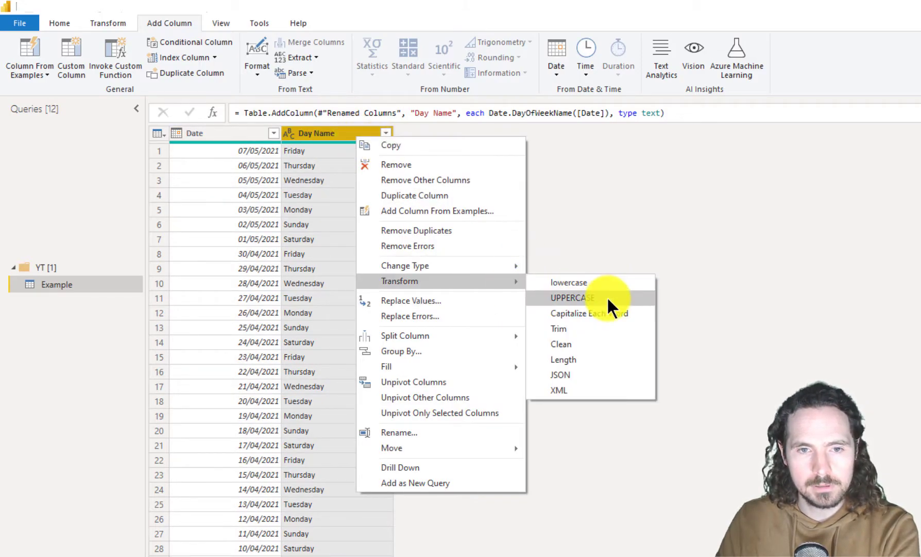
{"action": "left_click", "coordinate": [607, 297]}
- Reduce the Day Name values to their first 3 characters using Extract First Characters
{"action": "left_click", "coordinate": [115, 23]}
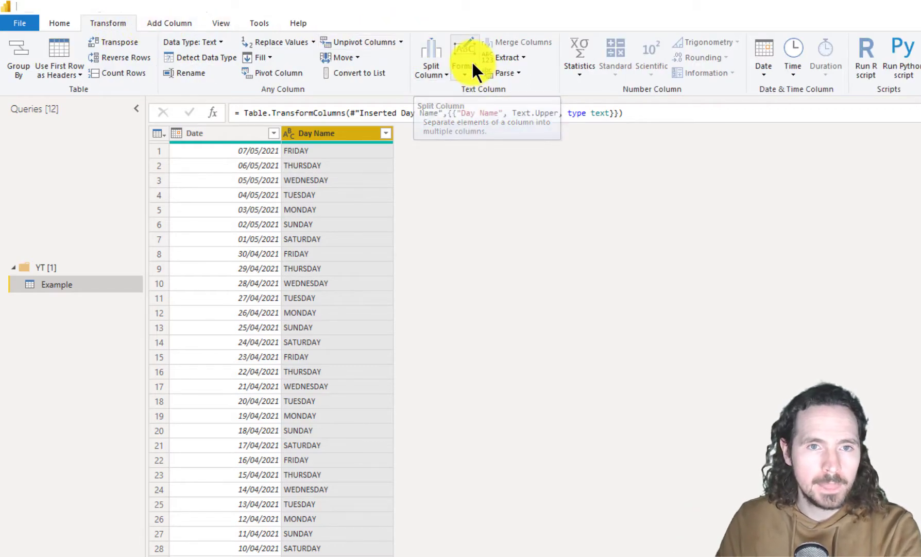
{"action": "left_click", "coordinate": [501, 58]}
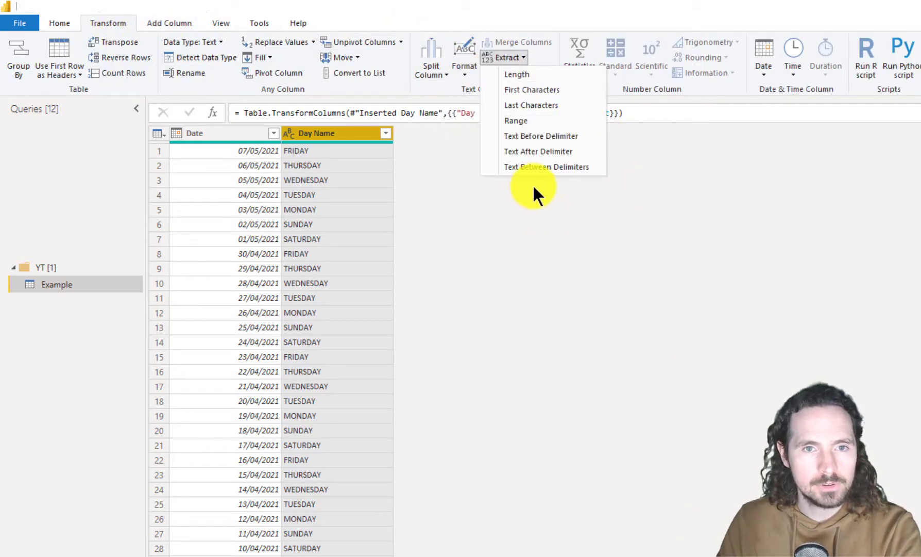
{"action": "left_click", "coordinate": [544, 90]}
{"action": "type", "text": "3"}
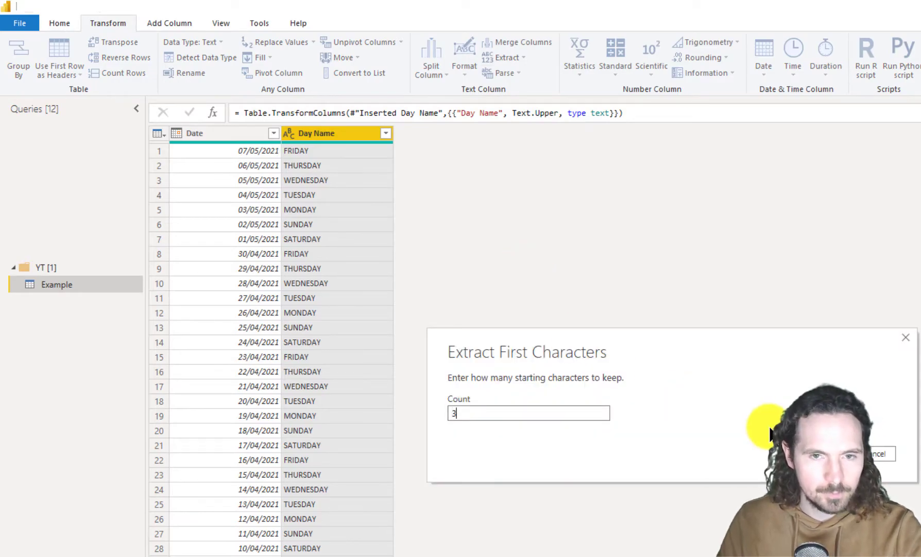
{"action": "left_click", "coordinate": [831, 454]}
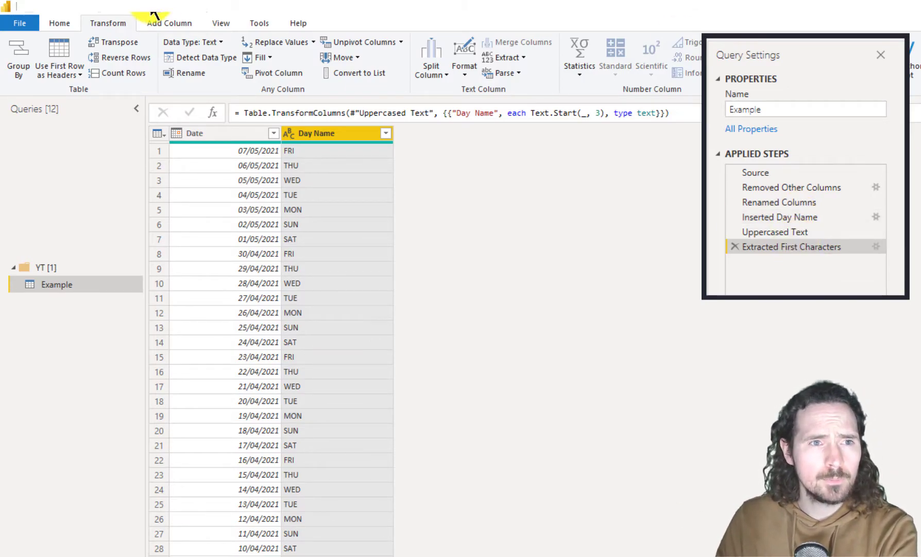
- Examine which text functions the formulas of the Extracted First Characters and Uppercased Text steps use
{"action": "left_click", "coordinate": [218, 23]}
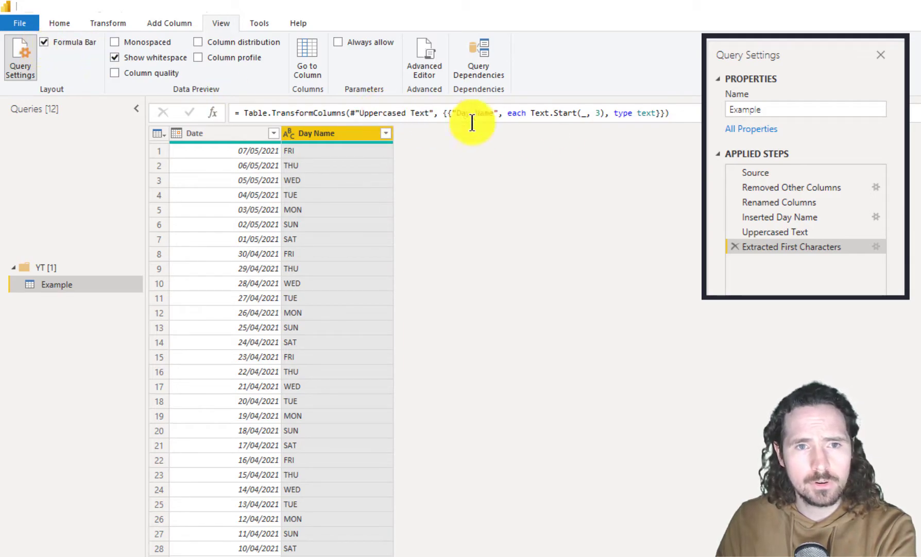
{"action": "left_click", "coordinate": [43, 43]}
{"action": "left_click", "coordinate": [44, 42]}
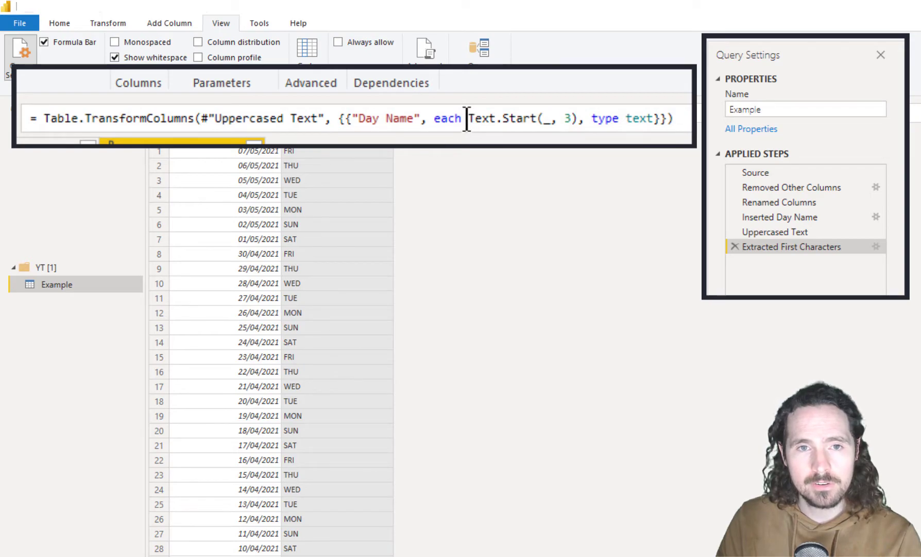
{"action": "left_click_drag", "start_coordinate": [469, 118], "coordinate": [537, 120]}
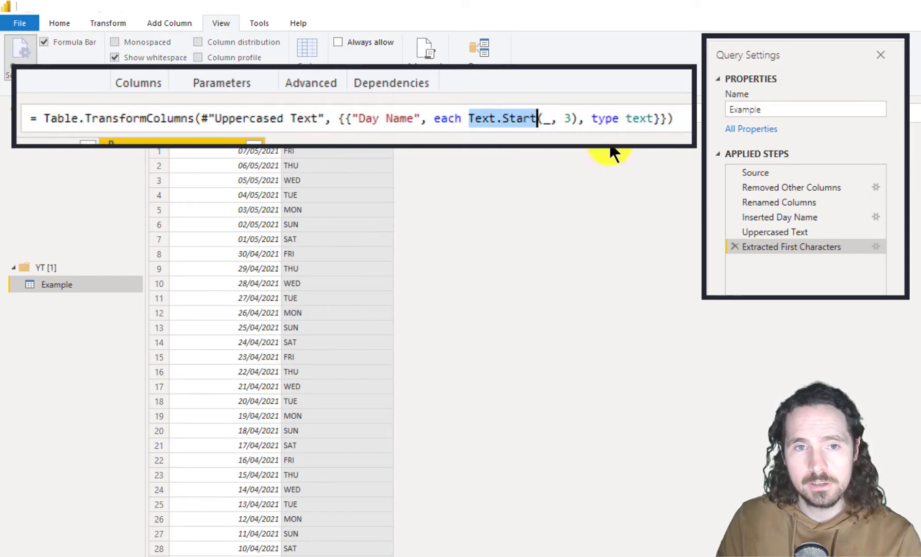
{"action": "key", "text": "Escape"}
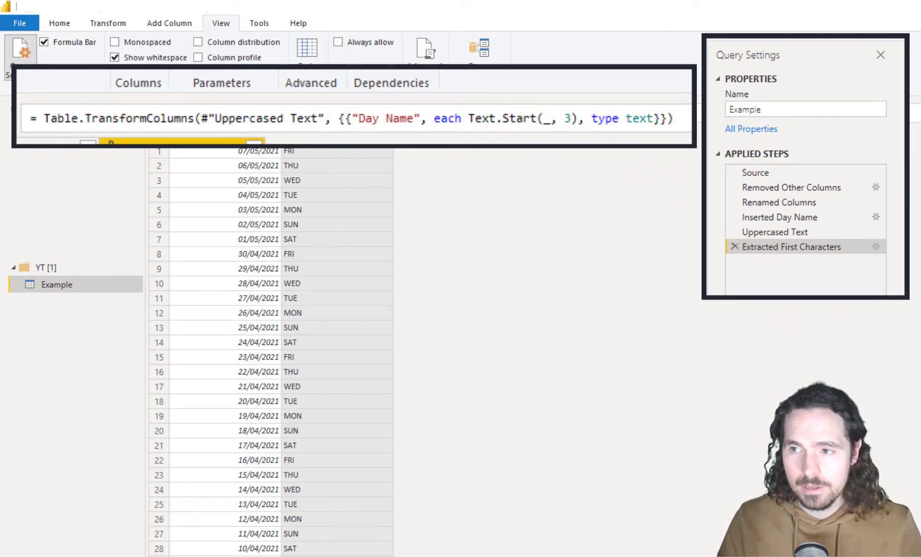
{"action": "left_click", "coordinate": [788, 232]}
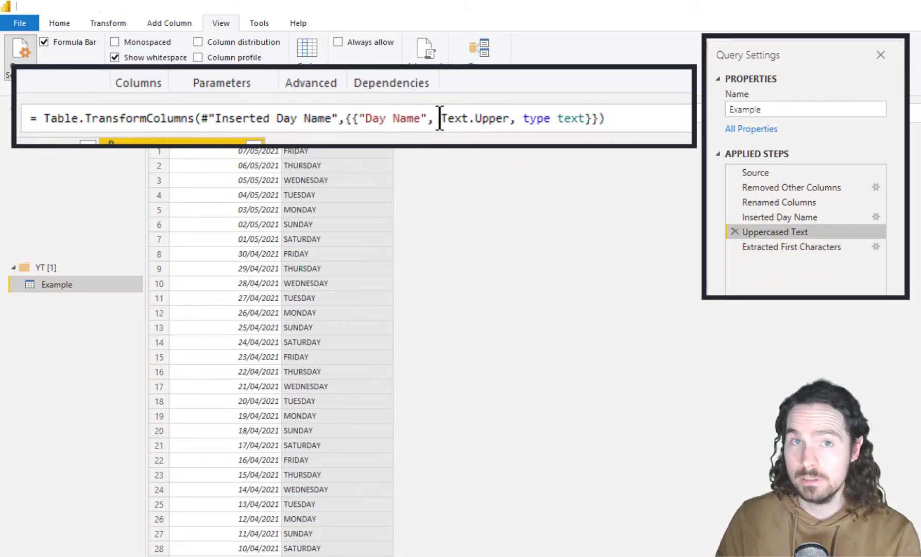
{"action": "left_click_drag", "start_coordinate": [443, 120], "coordinate": [509, 119]}
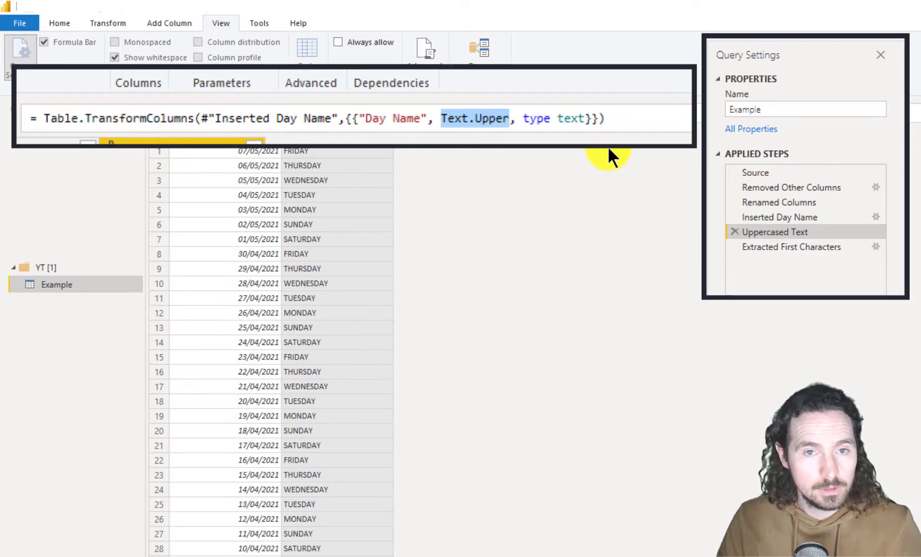
{"action": "key", "text": "Escape"}
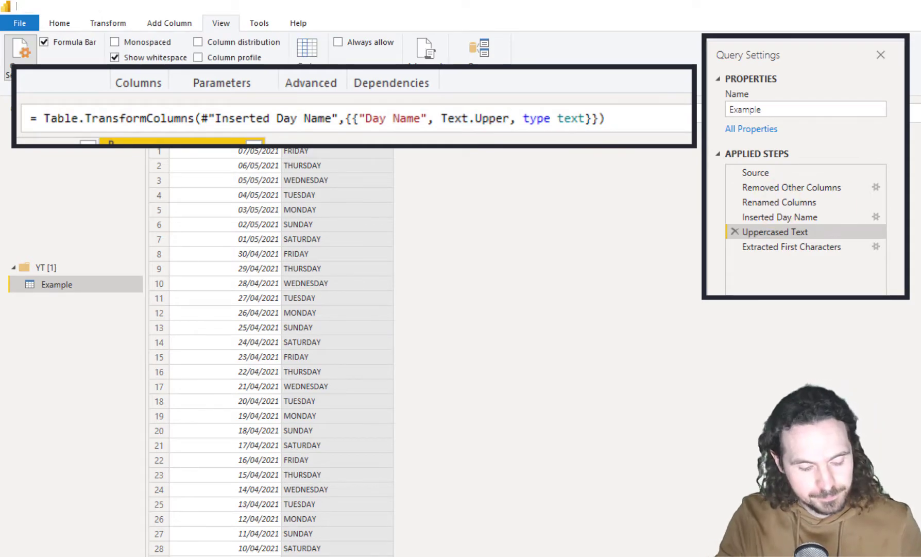
- Examine the date function in the Inserted Day Name step's formula and review the function list in Notepad
{"action": "left_click", "coordinate": [789, 218]}
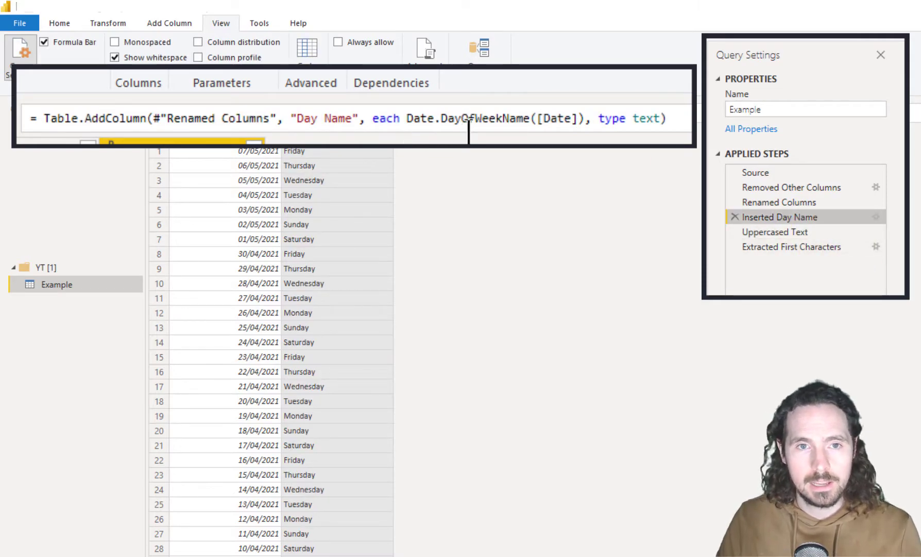
{"action": "left_click_drag", "start_coordinate": [408, 120], "coordinate": [529, 119]}
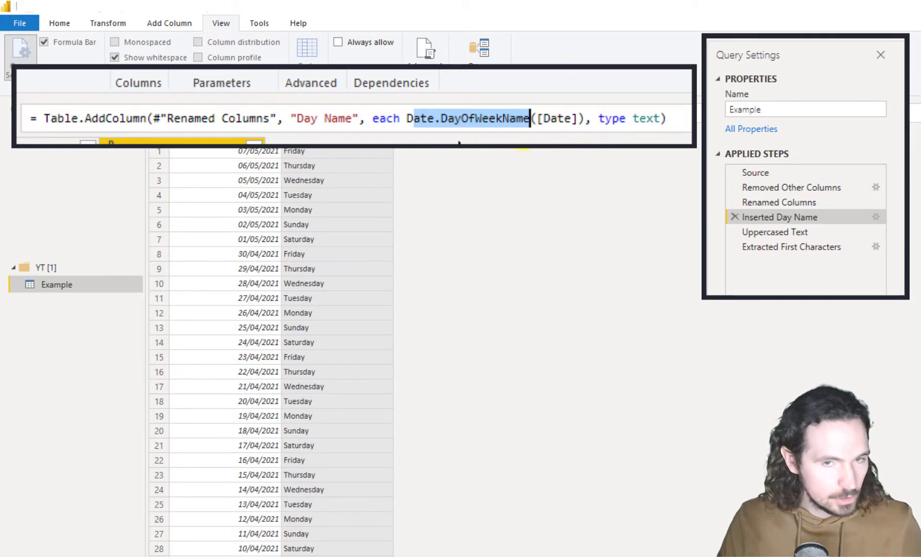
{"action": "left_click", "coordinate": [454, 119]}
{"action": "left_click_drag", "start_coordinate": [406, 118], "coordinate": [531, 118]}
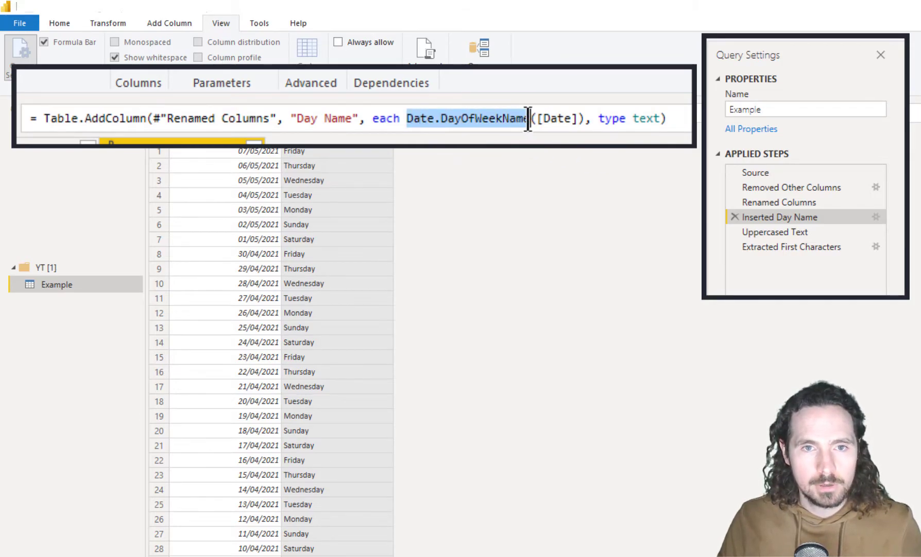
{"action": "key", "text": "Escape"}
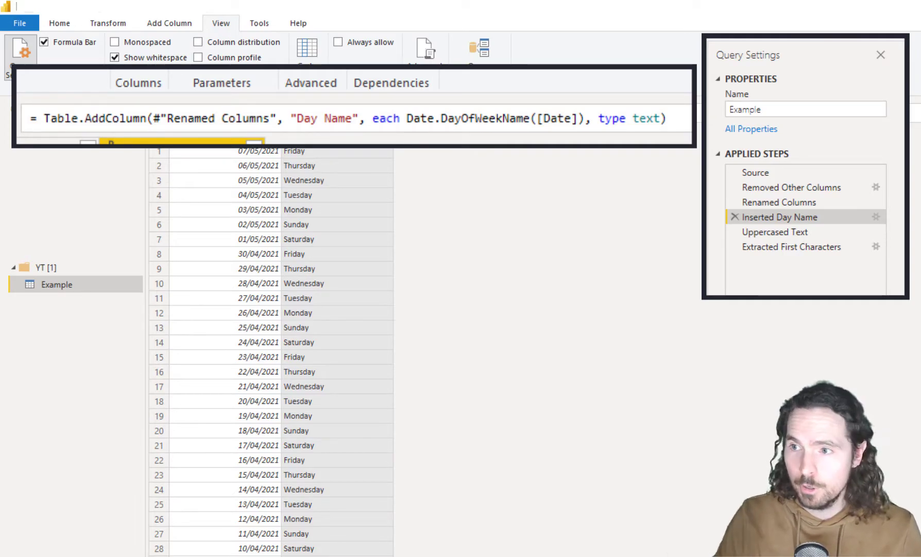
{"action": "left_click_drag", "start_coordinate": [917, 258], "coordinate": [634, 257]}
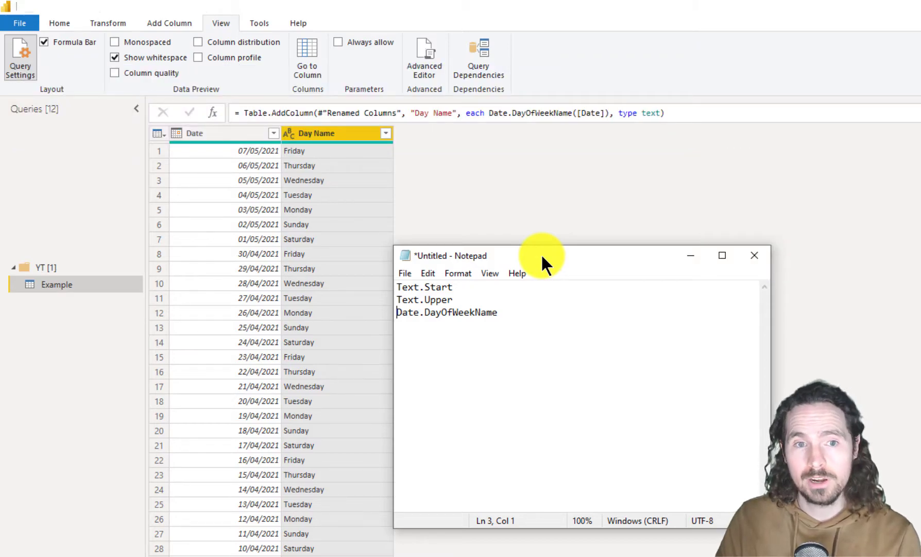
{"action": "left_click_drag", "start_coordinate": [542, 254], "coordinate": [920, 255]}
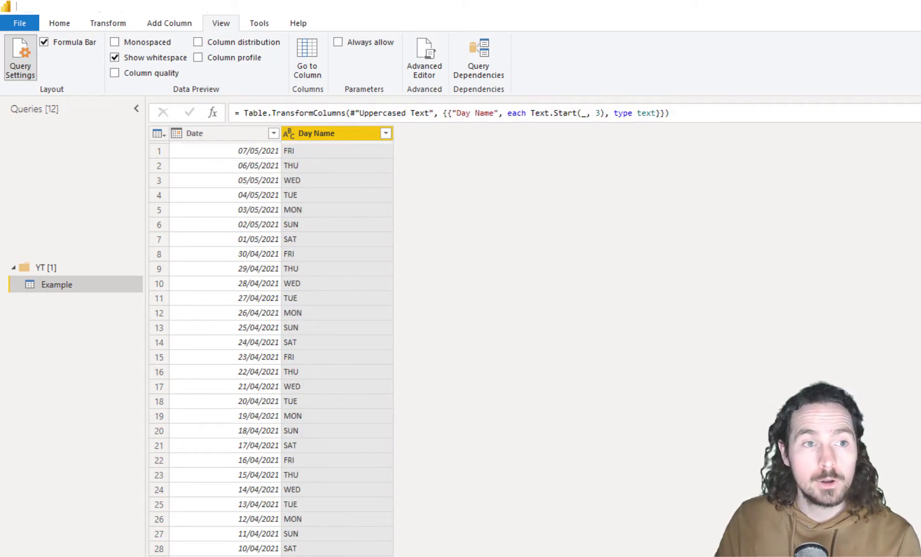
- Start a new custom column and name it Day Short
{"action": "left_click", "coordinate": [72, 21]}
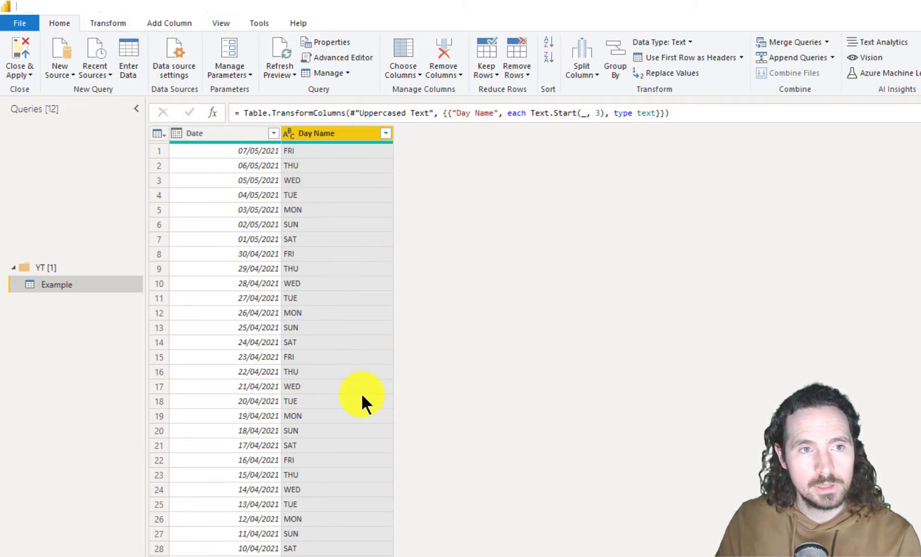
{"action": "left_click", "coordinate": [167, 21]}
{"action": "left_click", "coordinate": [78, 69]}
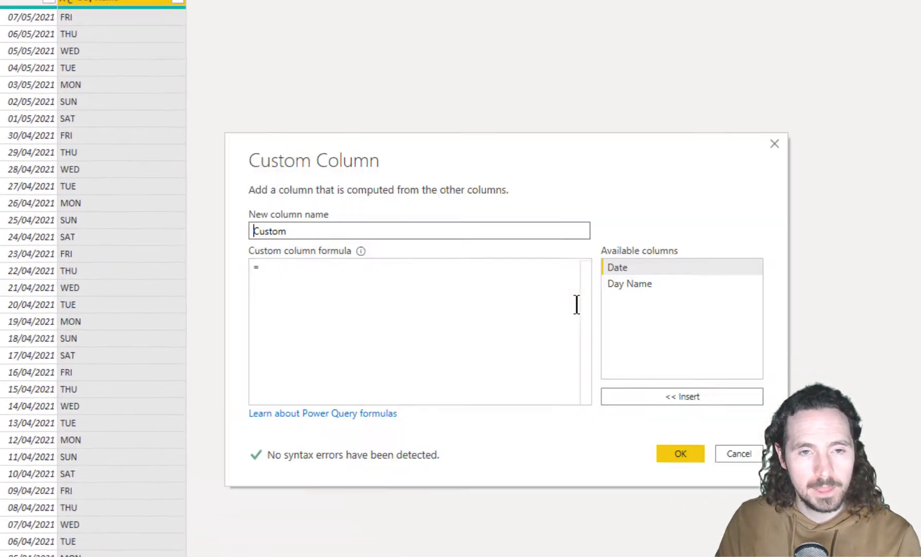
{"action": "left_click_drag", "start_coordinate": [297, 229], "coordinate": [265, 234]}
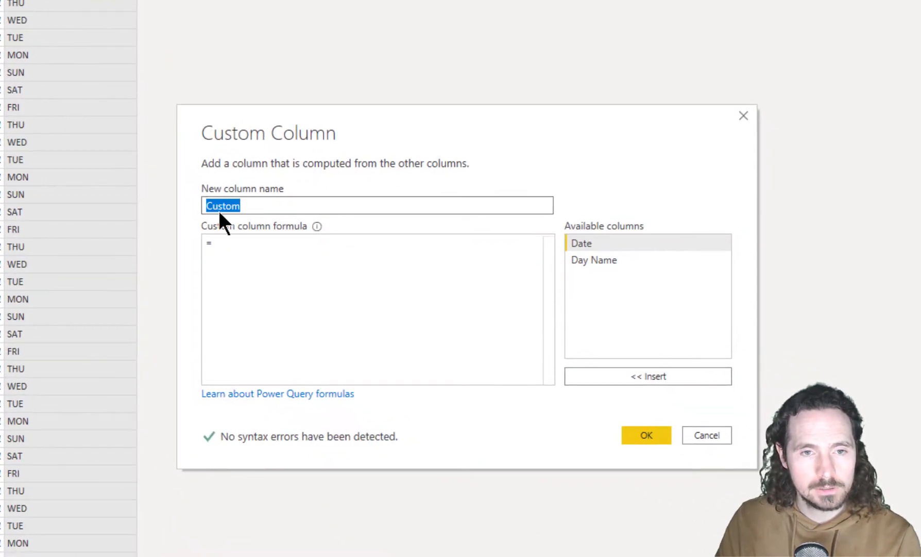
{"action": "type", "text": "Day Short"}
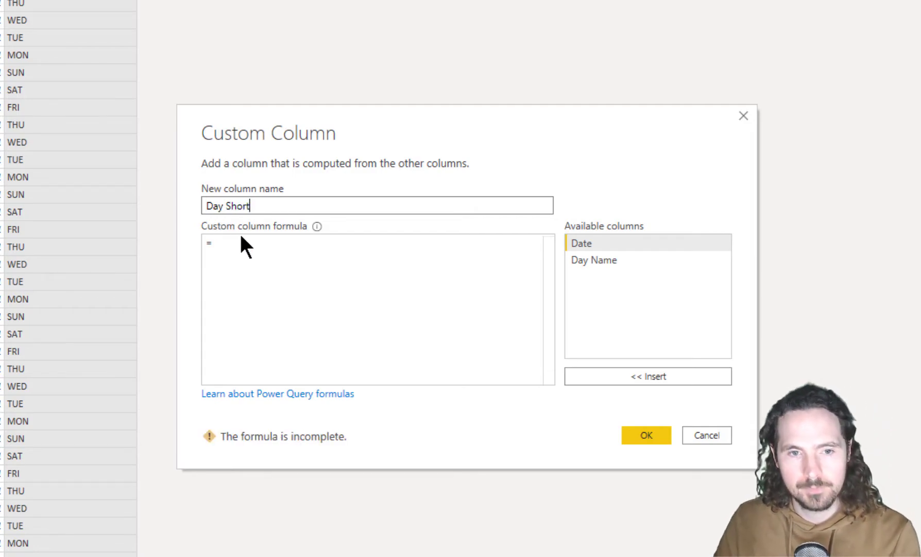
- Begin the Day Short formula with the Date.DayOfWeekName function, clearing any stray text before it
{"action": "left_click", "coordinate": [251, 247]}
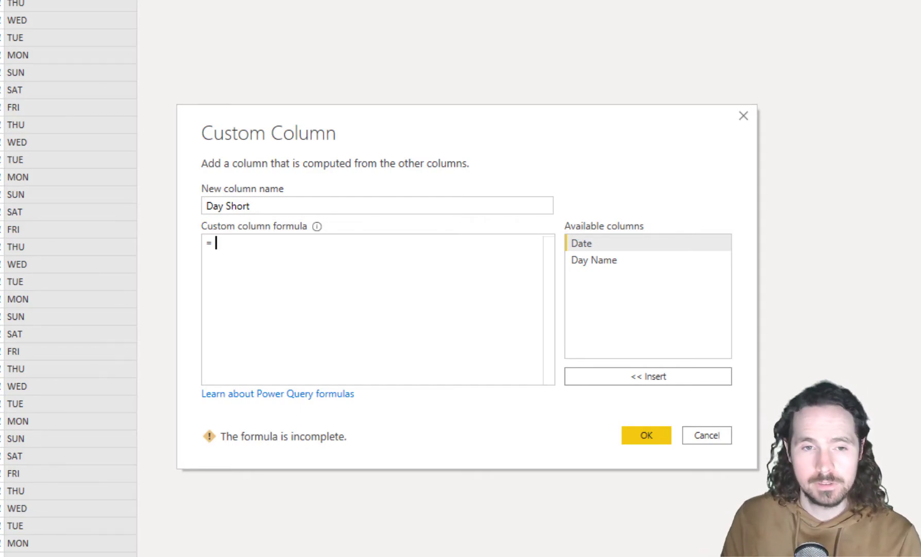
{"action": "type", "text": "dat"}
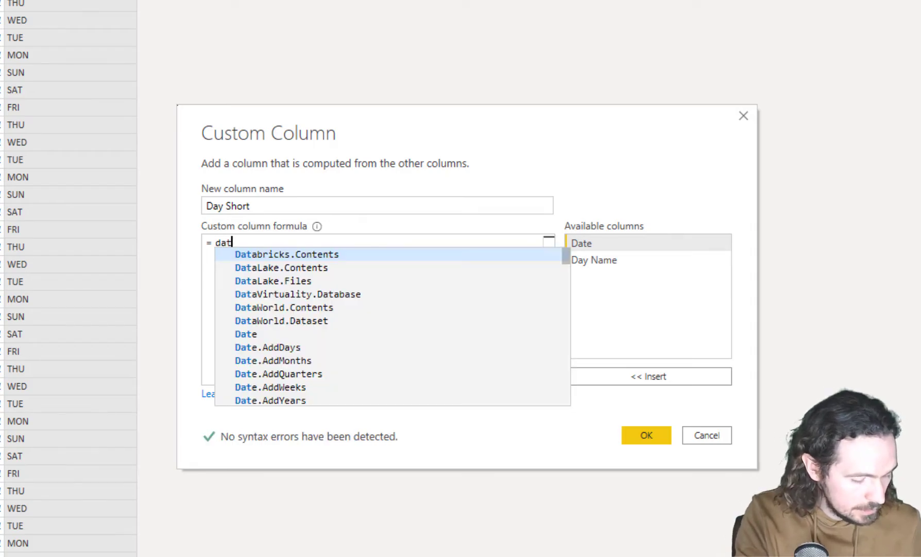
{"action": "type", "text": "e.day"}
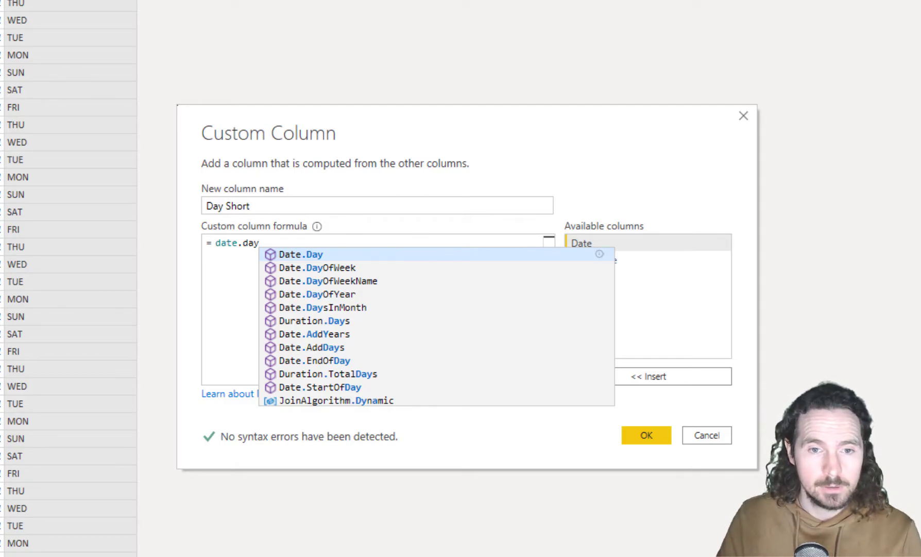
{"action": "left_click", "coordinate": [391, 283]}
{"action": "left_click", "coordinate": [236, 241]}
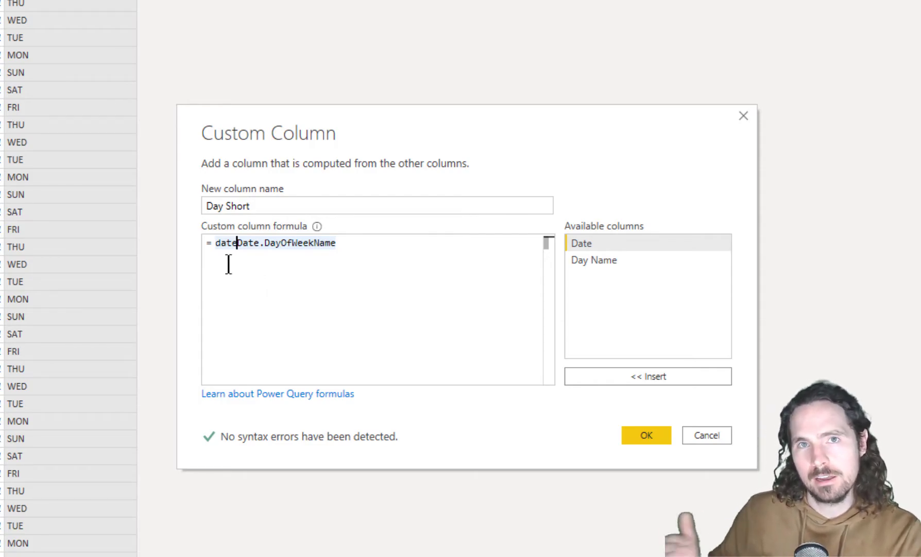
{"action": "key", "text": "BackSpace"}
{"action": "key", "text": "BackSpace"}
{"action": "key", "text": "BackSpace"}
{"action": "key", "text": "BackSpace"}
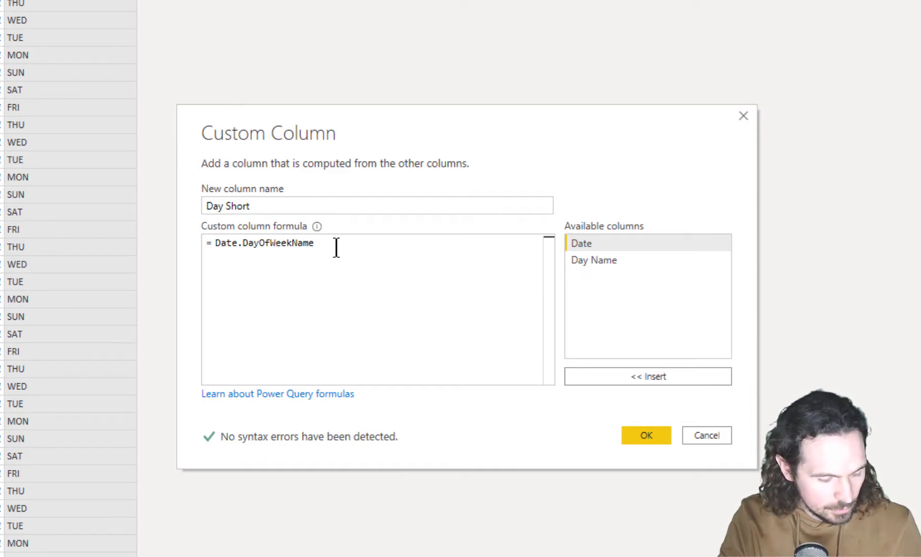
- Complete the formula as Date.DayOfWeekName([Date]) and create the Day Short column
{"action": "type", "text": "("}
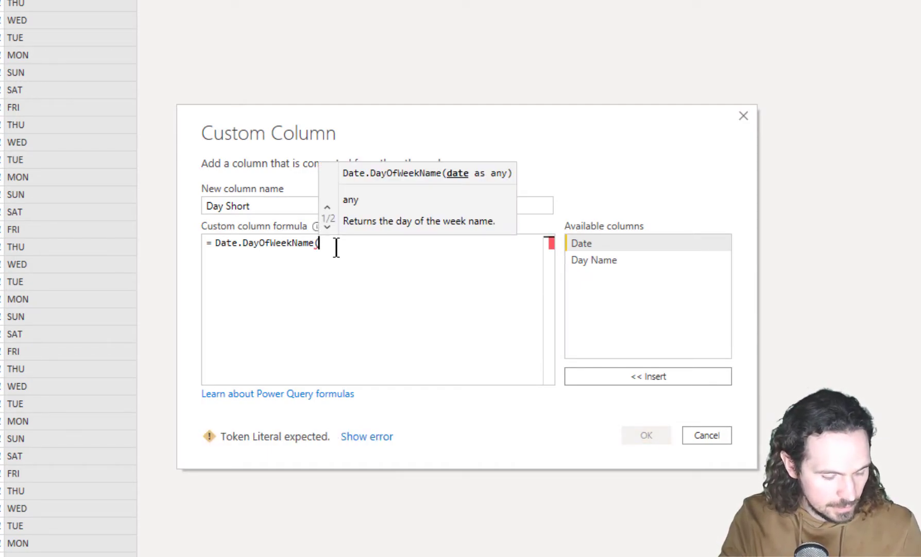
{"action": "type", "text": "["}
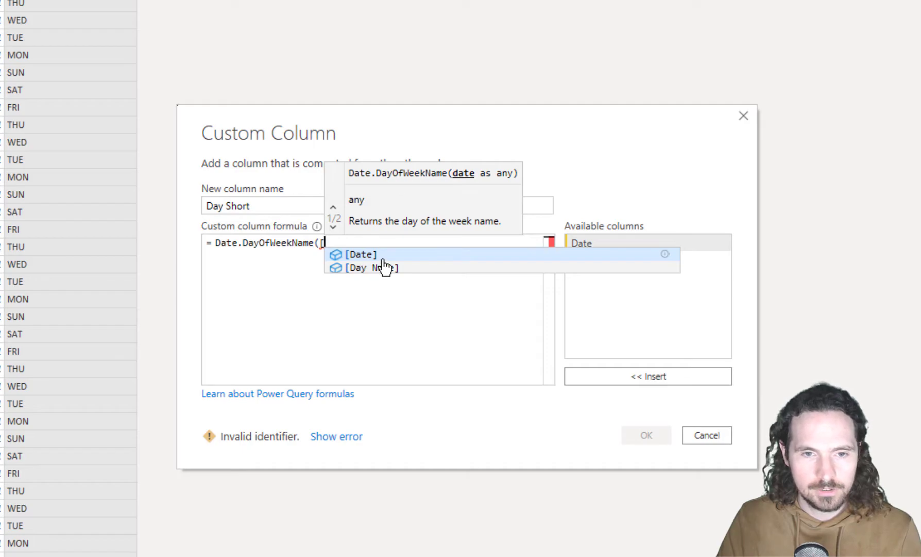
{"action": "type", "text": "Date"}
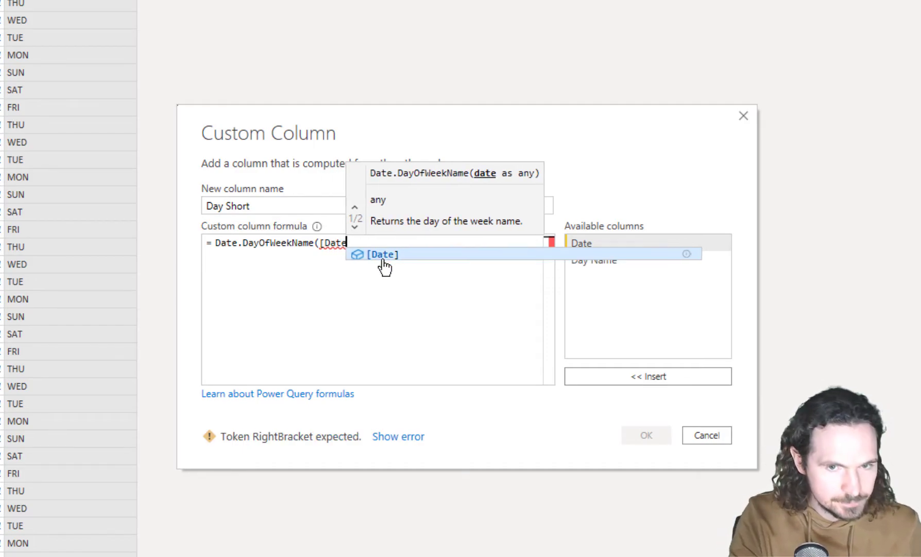
{"action": "left_click", "coordinate": [383, 255]}
{"action": "type", "text": ")"}
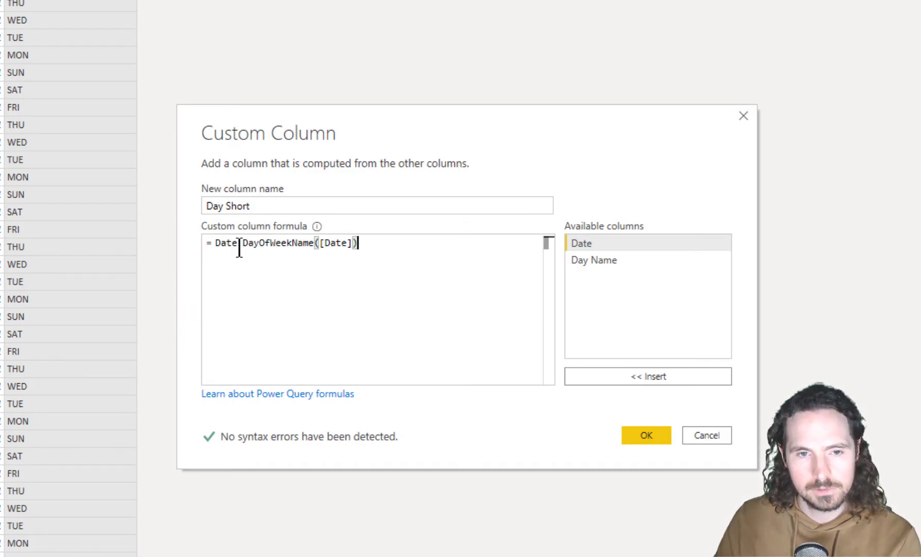
{"action": "left_click", "coordinate": [642, 434]}
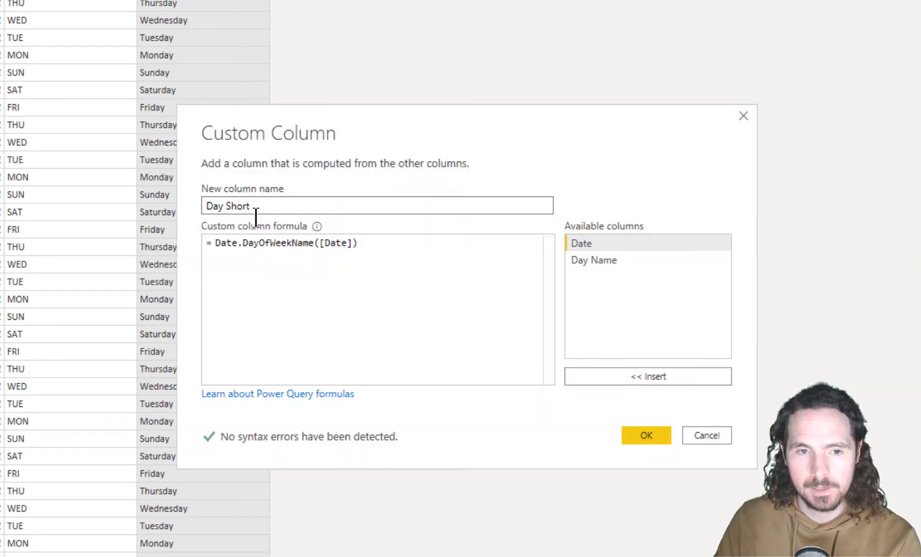
- Add two line breaks before the Day Short formula's Date.DayOfWeekName([Date]) and wrap that expression in Text.Upper
{"action": "left_click", "coordinate": [215, 245]}
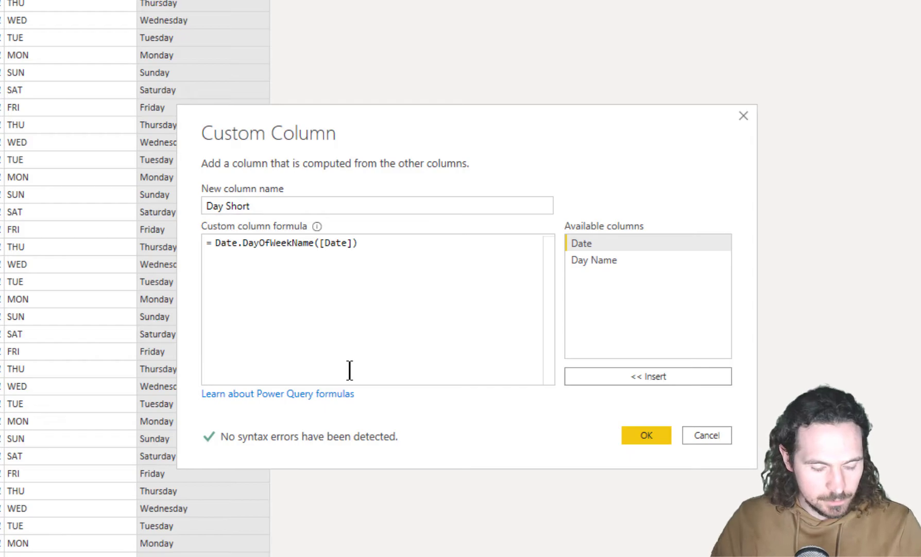
{"action": "key", "text": "Return"}
{"action": "key", "text": "Return"}
{"action": "key", "text": "Up"}
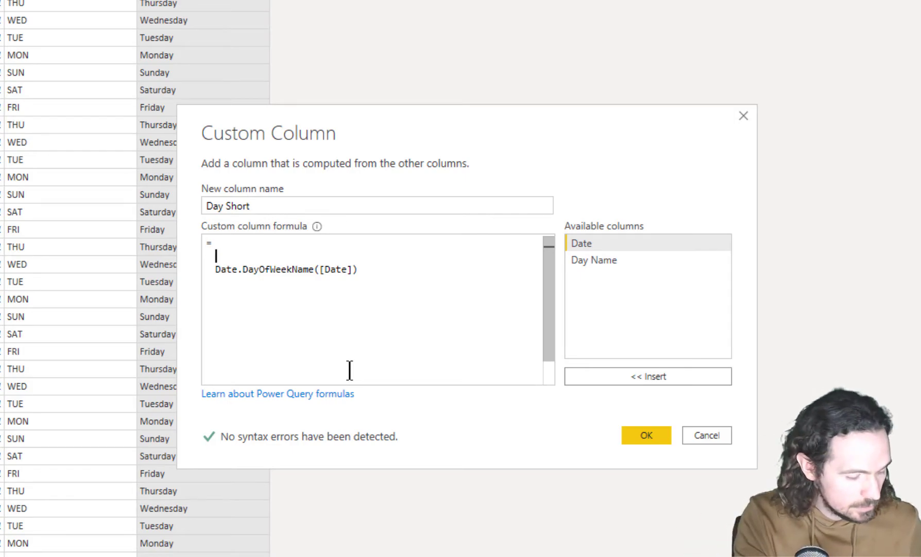
{"action": "type", "text": "Text.upper"}
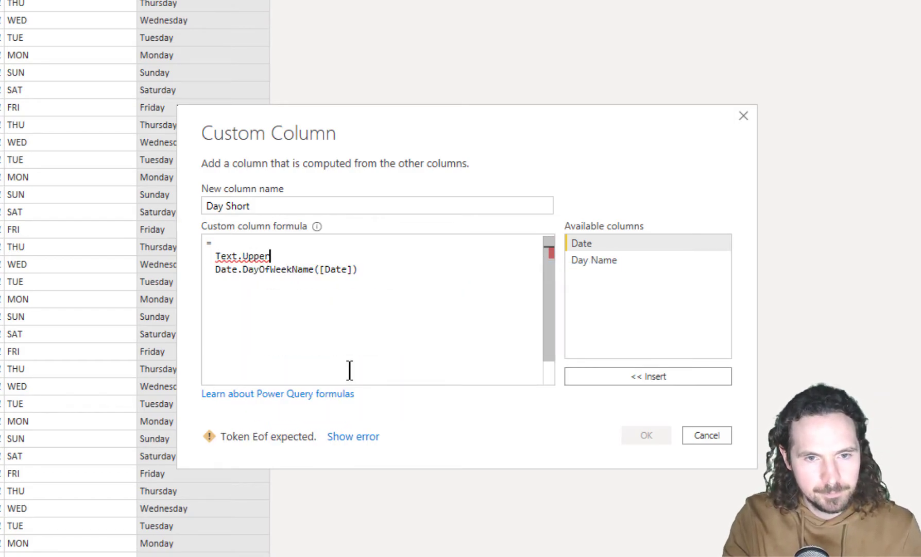
{"action": "type", "text": "("}
{"action": "key", "text": "Escape"}
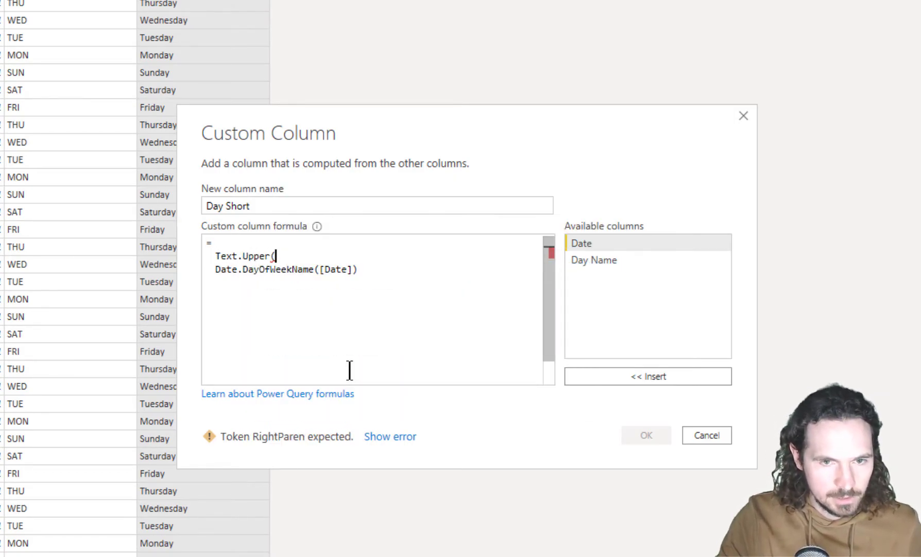
{"action": "key", "text": "Down"}
{"action": "key", "text": "End"}
{"action": "type", "text": ")"}
- Wrap the Text.Upper expression in Text.Start with a count of 3 and apply the Day Short formula
{"action": "key", "text": "Up"}
{"action": "key", "text": "Up"}
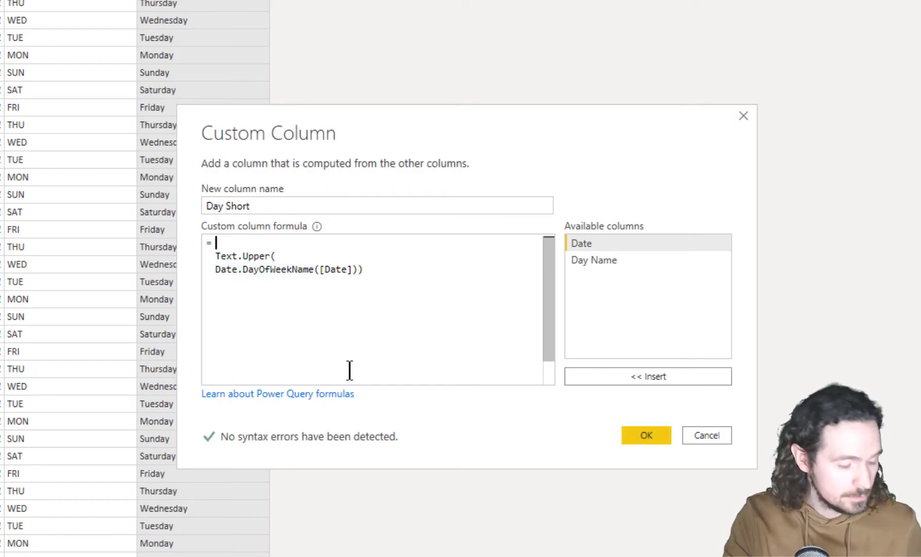
{"action": "type", "text": "Text.Star"}
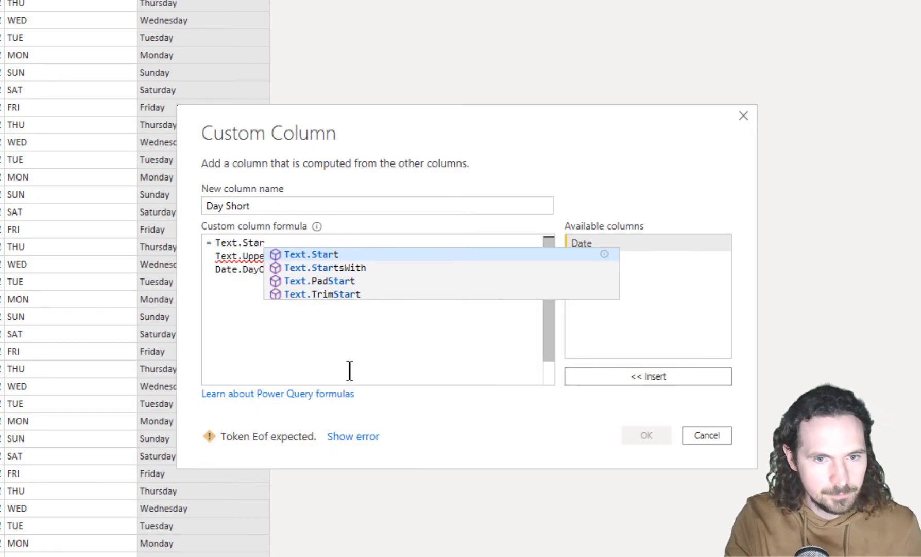
{"action": "key", "text": "Escape"}
{"action": "type", "text": "tart"}
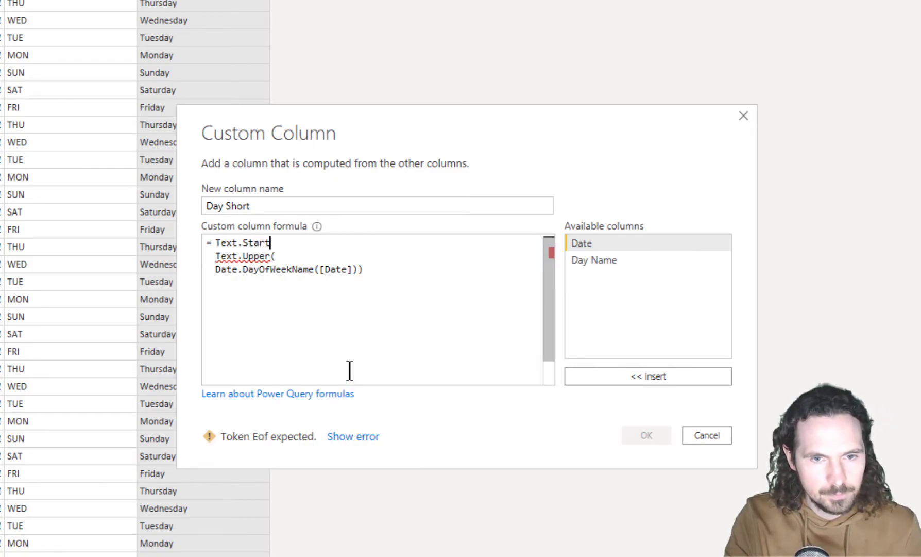
{"action": "type", "text": "("}
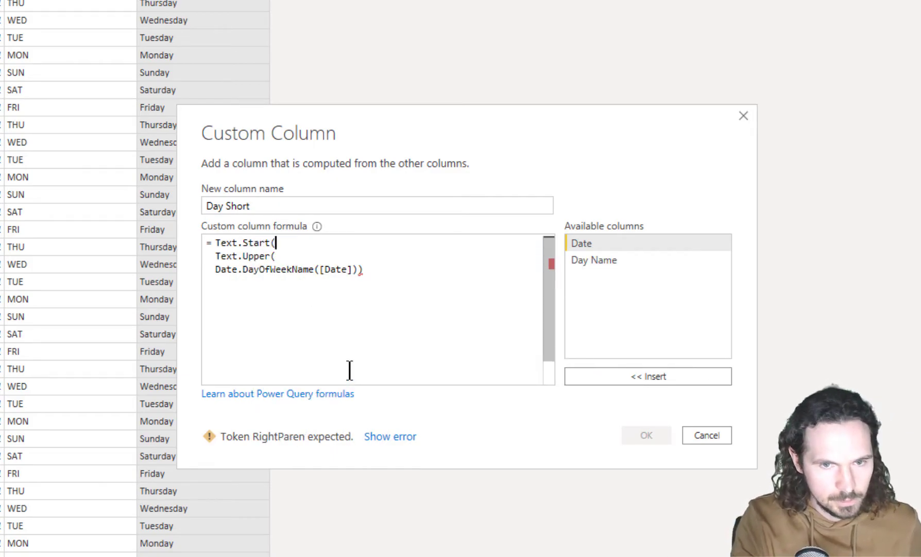
{"action": "key", "text": "Down"}
{"action": "key", "text": "Down"}
{"action": "key", "text": "End"}
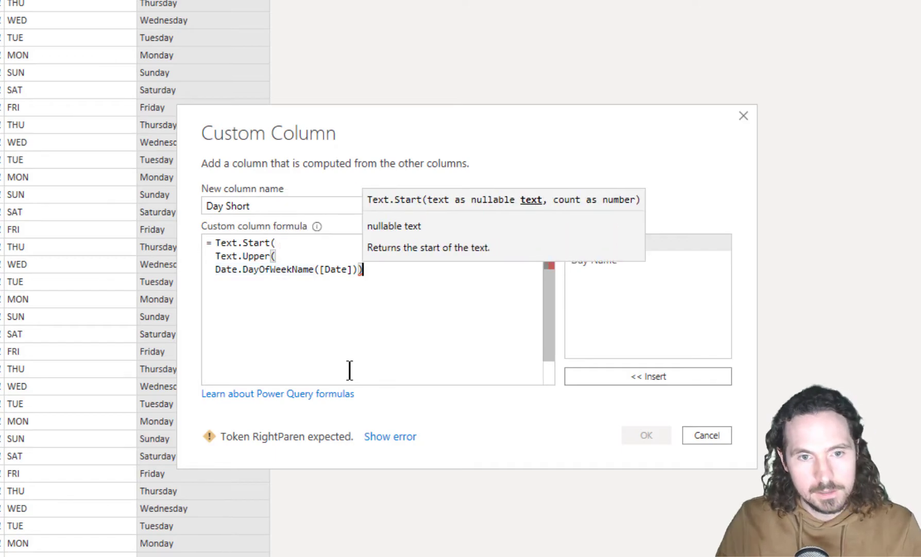
{"action": "type", "text": ",3)"}
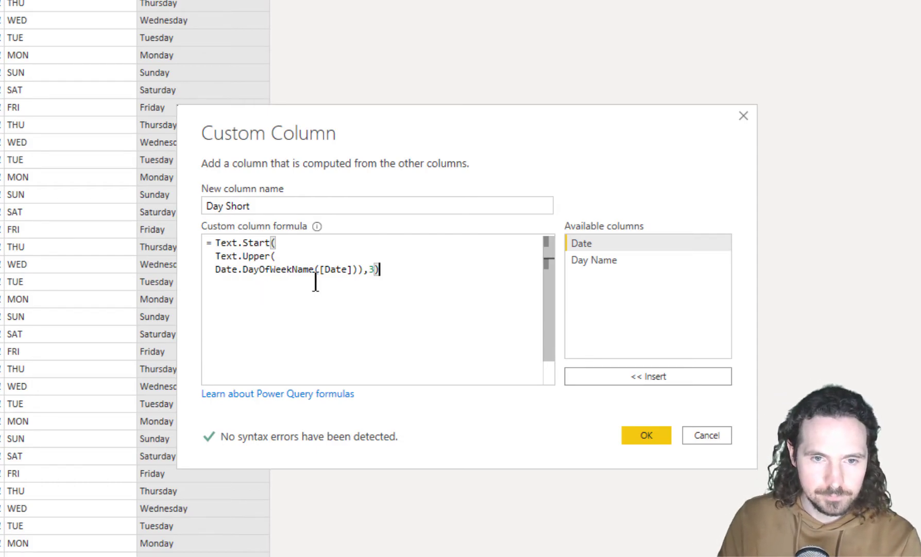
{"action": "left_click", "coordinate": [648, 440]}
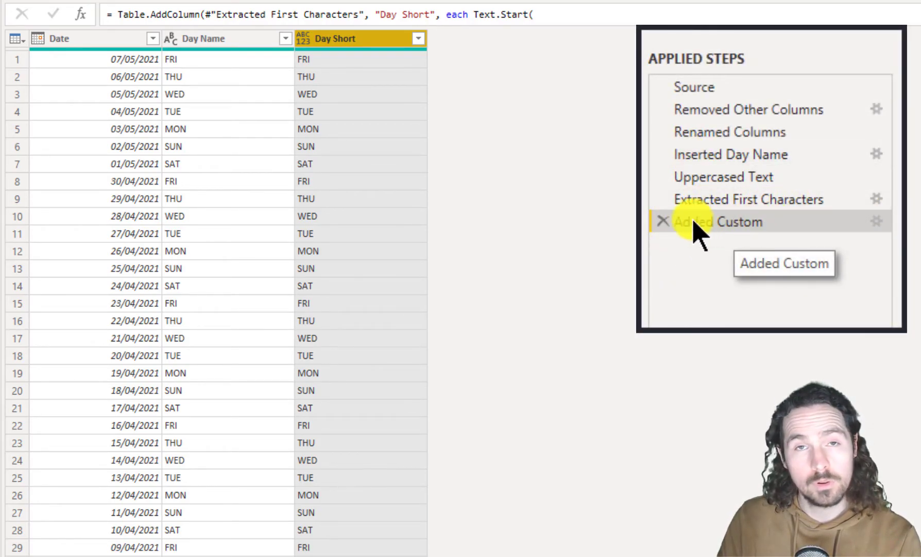
- Move the Added Custom step directly after Renamed Columns and delete all steps from Inserted Day Name to the end
{"action": "left_click_drag", "start_coordinate": [730, 218], "coordinate": [752, 153]}
{"action": "right_click", "coordinate": [762, 173]}
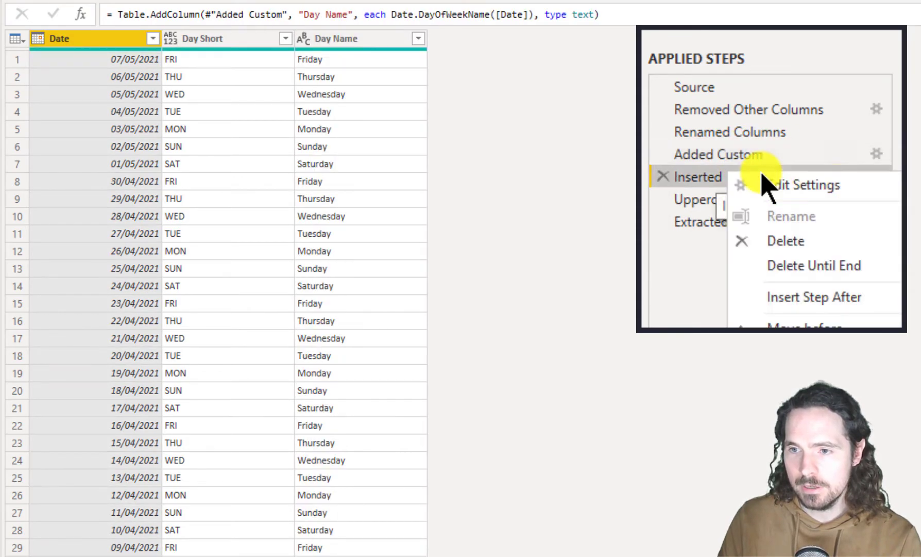
{"action": "left_click", "coordinate": [832, 264]}
{"action": "left_click", "coordinate": [701, 397]}
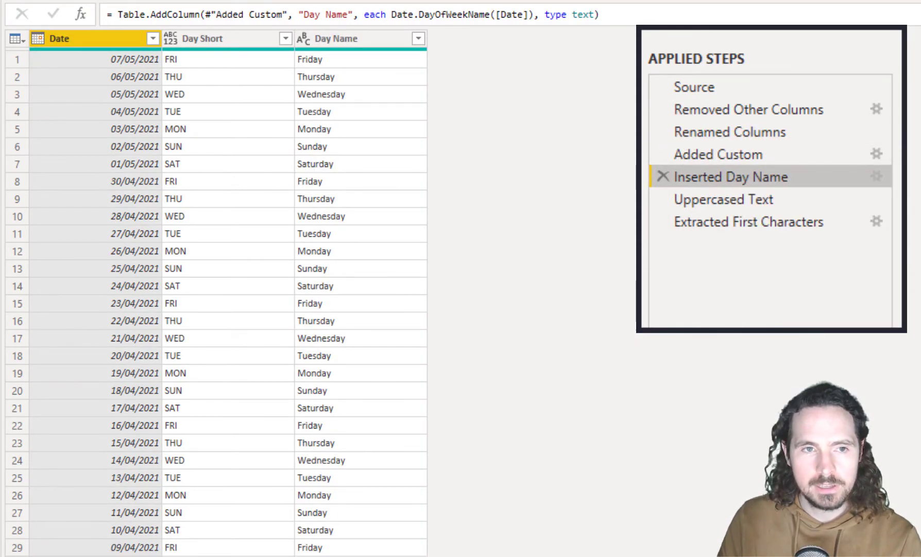